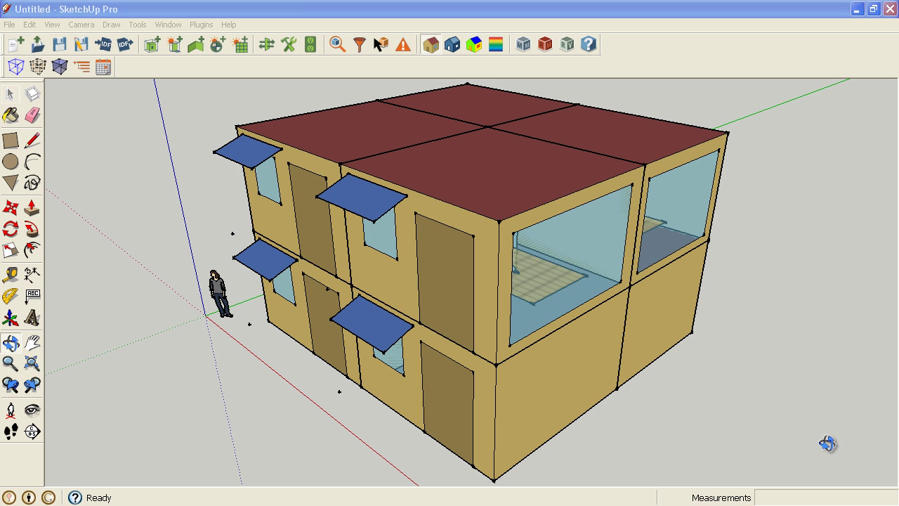
Step: Browse to demo_08 > ModelToIdf > ExpandObjects > EnergyPlus and choose eplusout.sql as the results file
{"action": "left_click", "coordinate": [545, 45]}
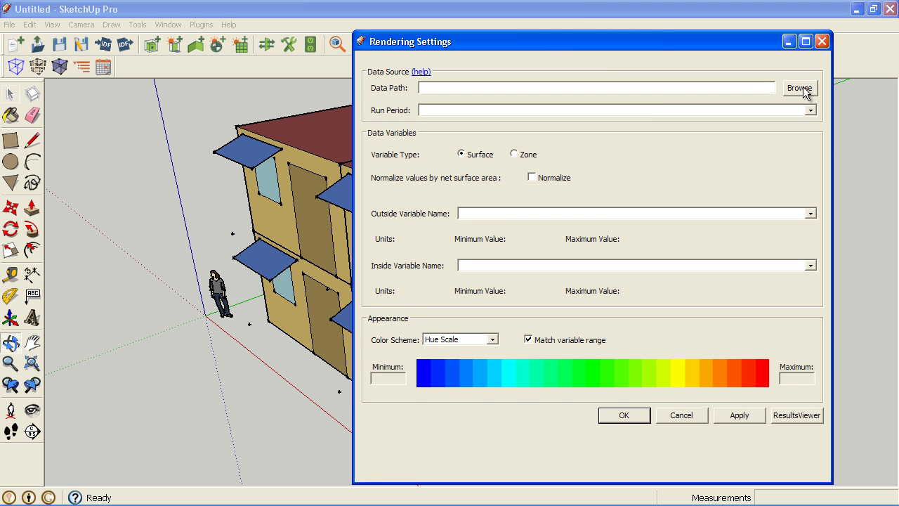
{"action": "left_click", "coordinate": [801, 87]}
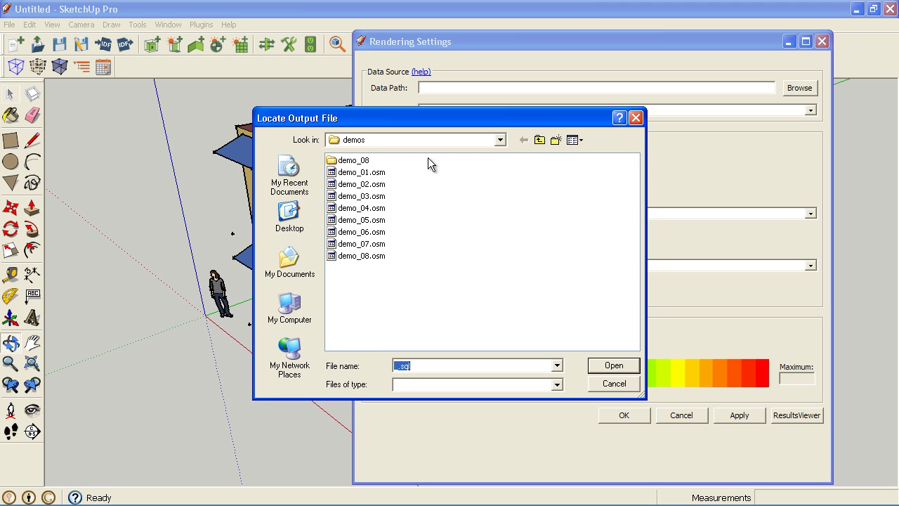
{"action": "double_click", "coordinate": [335, 163]}
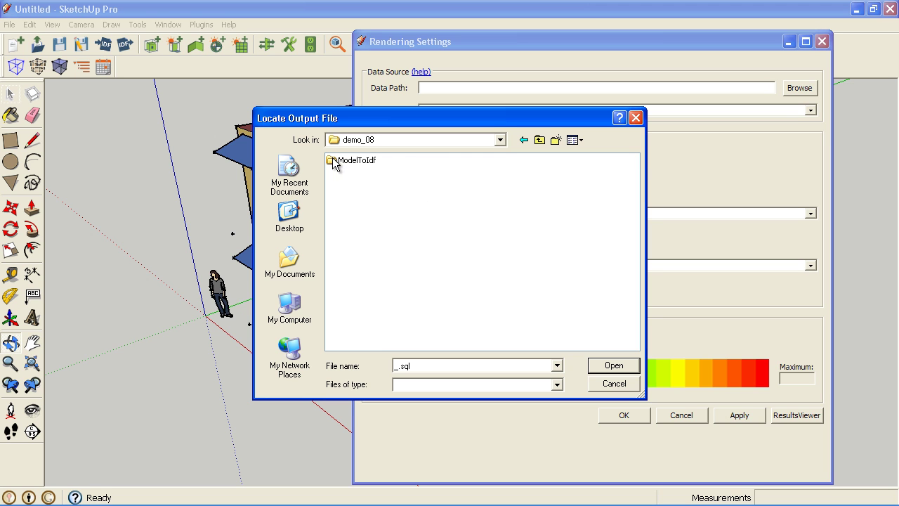
{"action": "double_click", "coordinate": [342, 164]}
{"action": "double_click", "coordinate": [341, 162]}
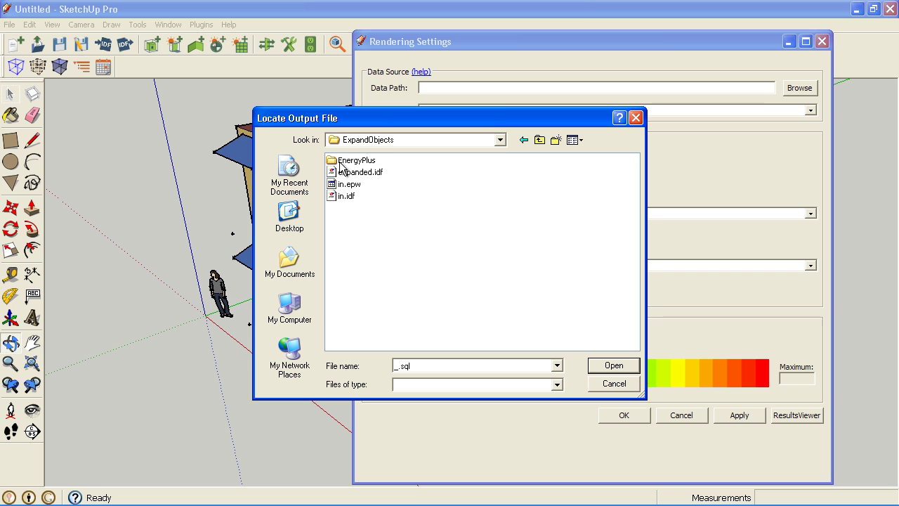
{"action": "double_click", "coordinate": [345, 160]}
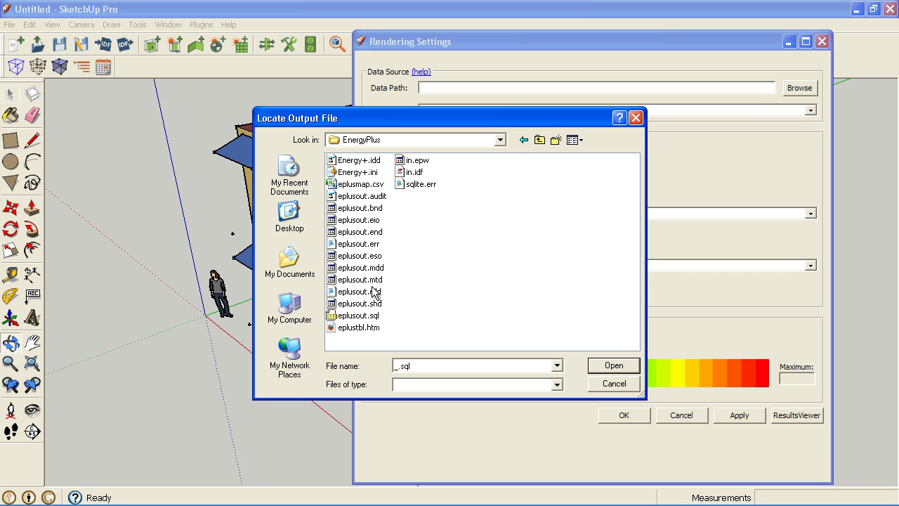
{"action": "left_click", "coordinate": [375, 318]}
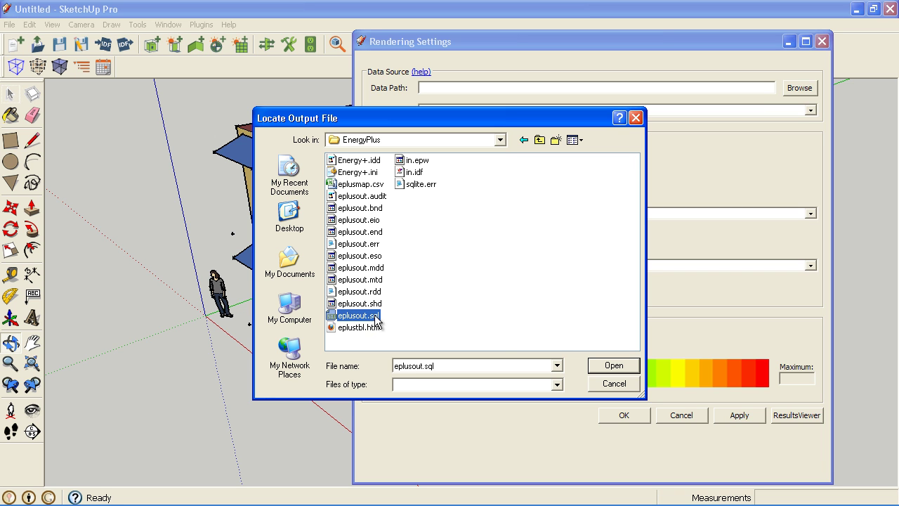
Step: Load eplusout.sql and set the outside zone variable to Zone/Sys Sensible Cooling Rate
{"action": "left_click", "coordinate": [629, 362]}
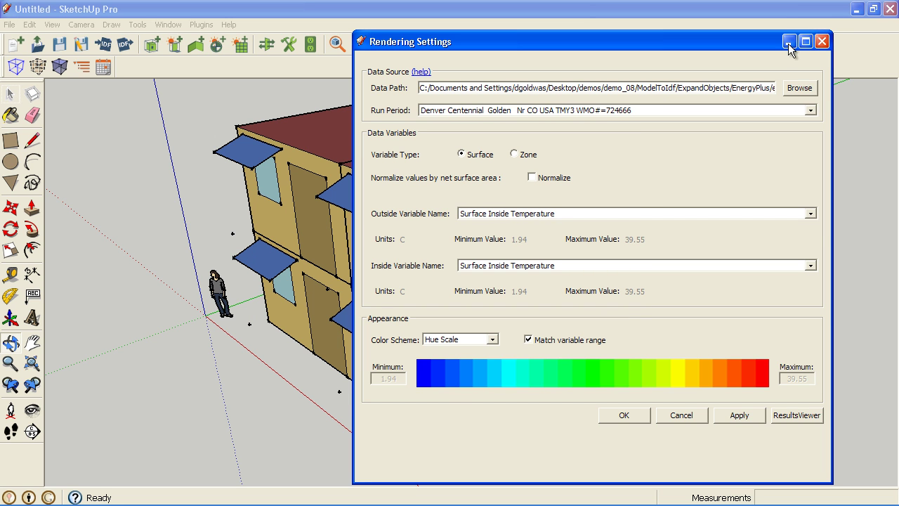
{"action": "left_click", "coordinate": [811, 212]}
{"action": "left_click", "coordinate": [759, 174]}
{"action": "left_click", "coordinate": [810, 213]}
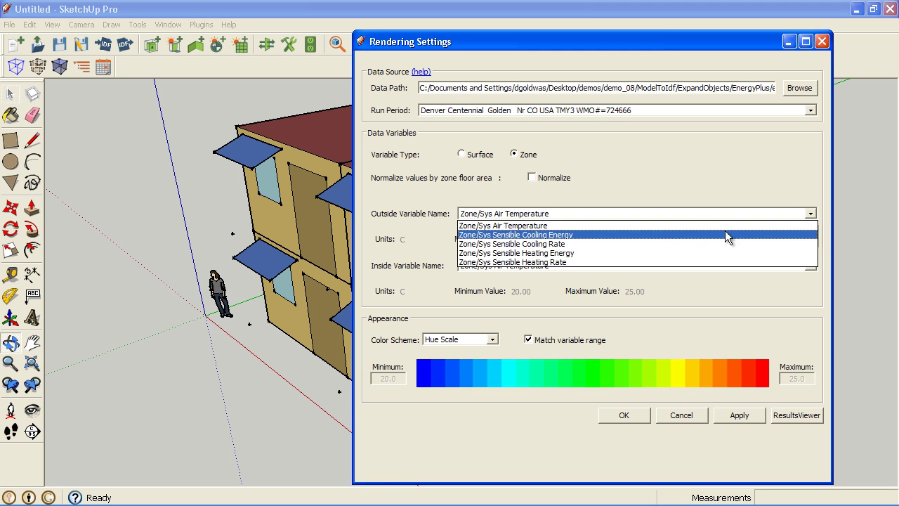
{"action": "left_click", "coordinate": [542, 244]}
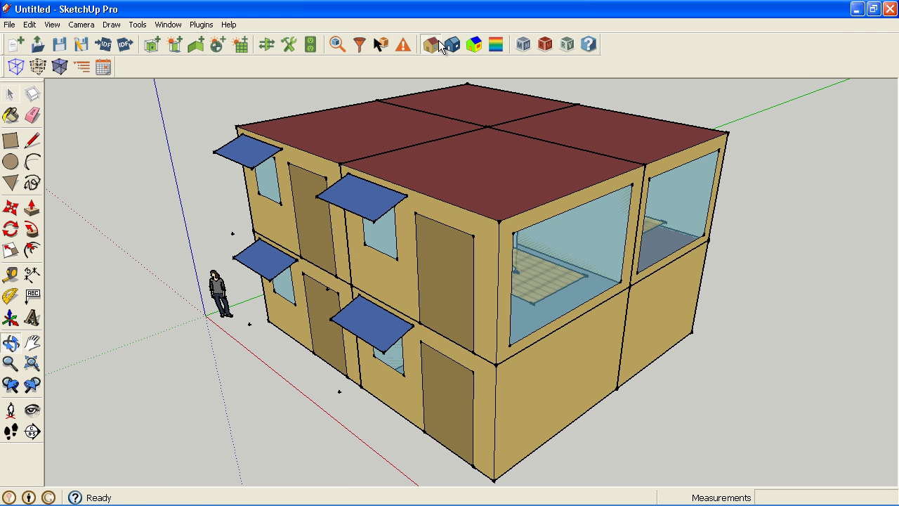
Step: Render the building by sensible cooling rate and read roof values such as 949.0657 W
{"action": "left_click", "coordinate": [474, 44]}
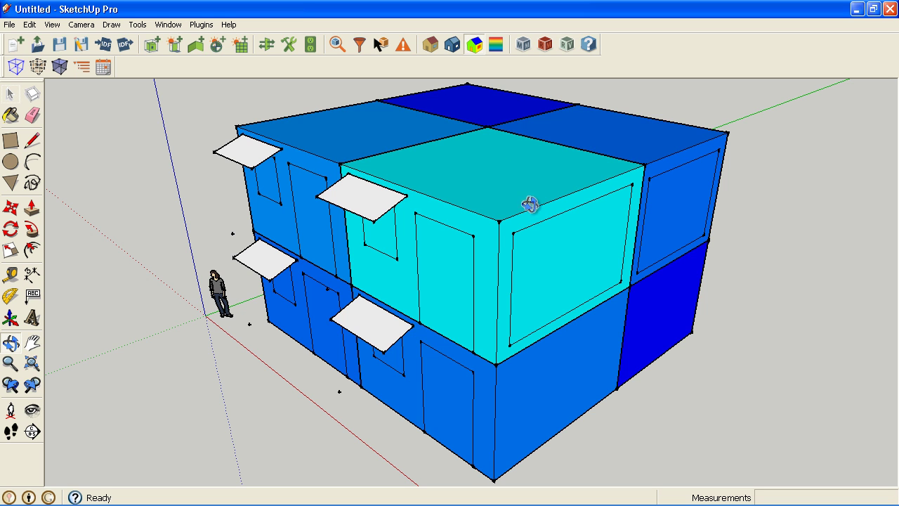
{"action": "left_click", "coordinate": [381, 45]}
{"action": "mouse_move", "coordinate": [451, 166]}
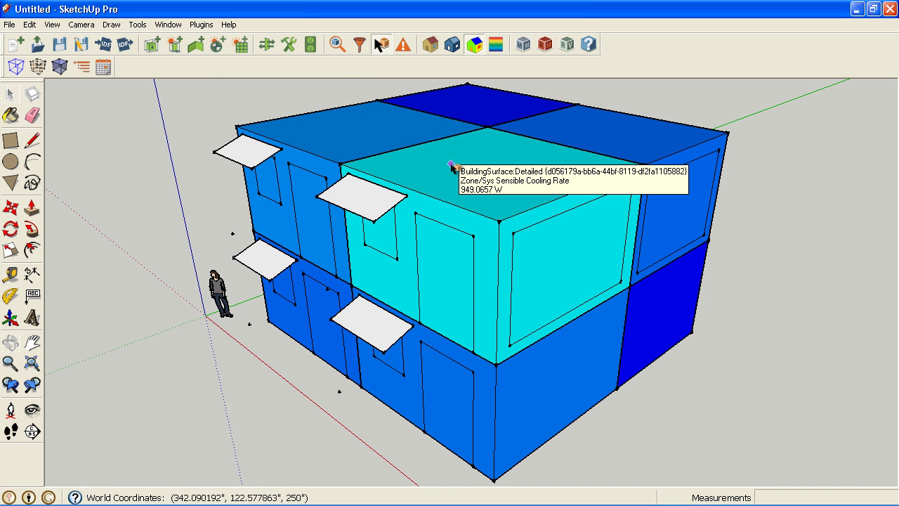
{"action": "mouse_move", "coordinate": [355, 133]}
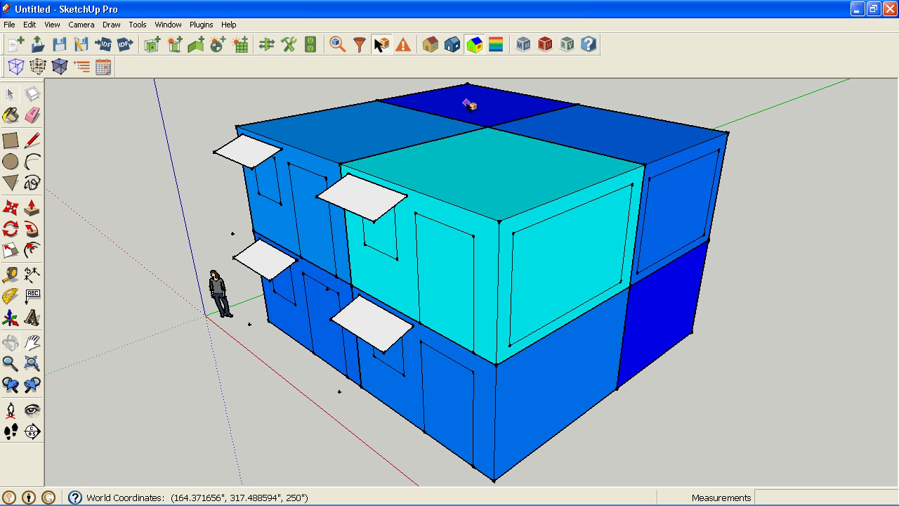
{"action": "mouse_move", "coordinate": [468, 105]}
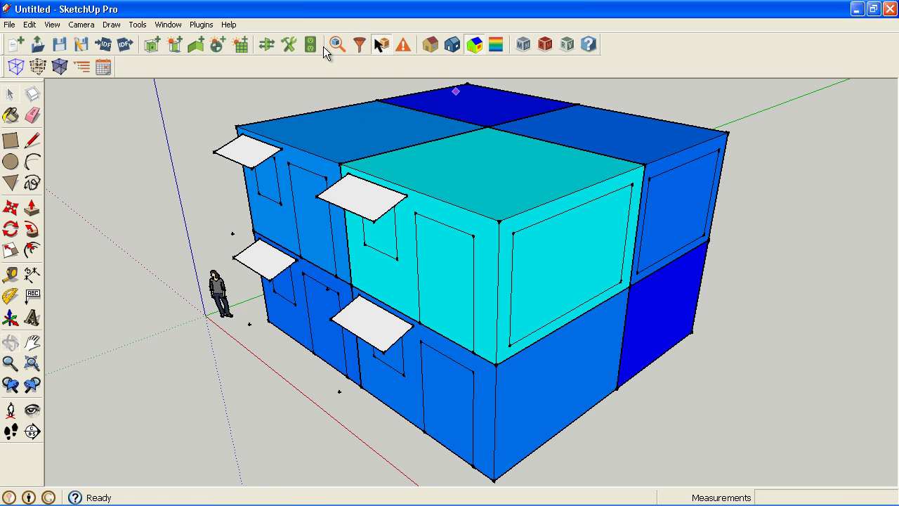
{"action": "left_click", "coordinate": [10, 94]}
Step: Set the shadow time to 10:03 AM on 9/1
{"action": "left_click", "coordinate": [103, 67]}
{"action": "left_click_drag", "start_coordinate": [215, 185], "coordinate": [141, 268]}
{"action": "mouse_move", "coordinate": [152, 304]}
{"action": "left_mouse_down"}
{"action": "mouse_move", "coordinate": [122, 303]}
{"action": "mouse_move", "coordinate": [159, 318]}
{"action": "mouse_move", "coordinate": [148, 317]}
{"action": "left_mouse_up"}
{"action": "key", "text": "o"}
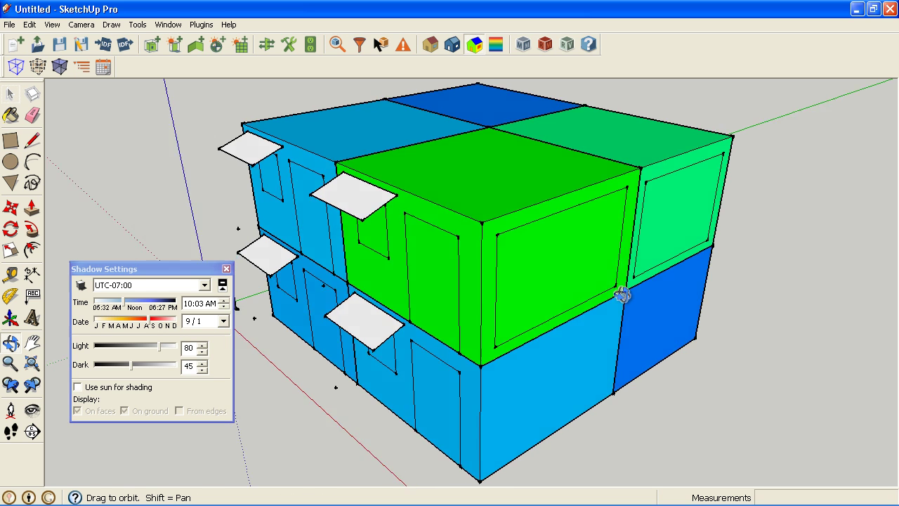
{"action": "left_click_drag", "start_coordinate": [592, 295], "coordinate": [537, 313]}
Step: Turn on sun shadows and orbit to see awnings and building shading the cooling-rate colours
{"action": "left_click", "coordinate": [97, 282]}
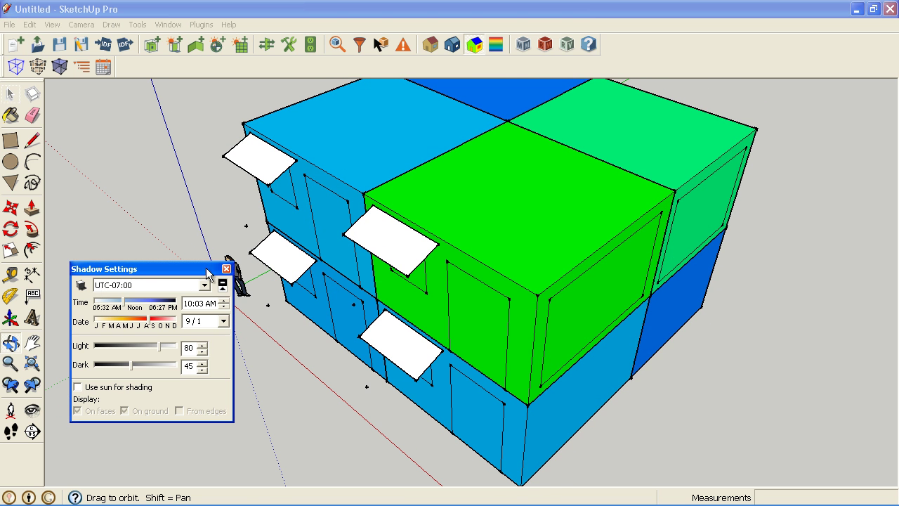
{"action": "left_click", "coordinate": [81, 284]}
{"action": "left_click_drag", "start_coordinate": [466, 286], "coordinate": [727, 175]}
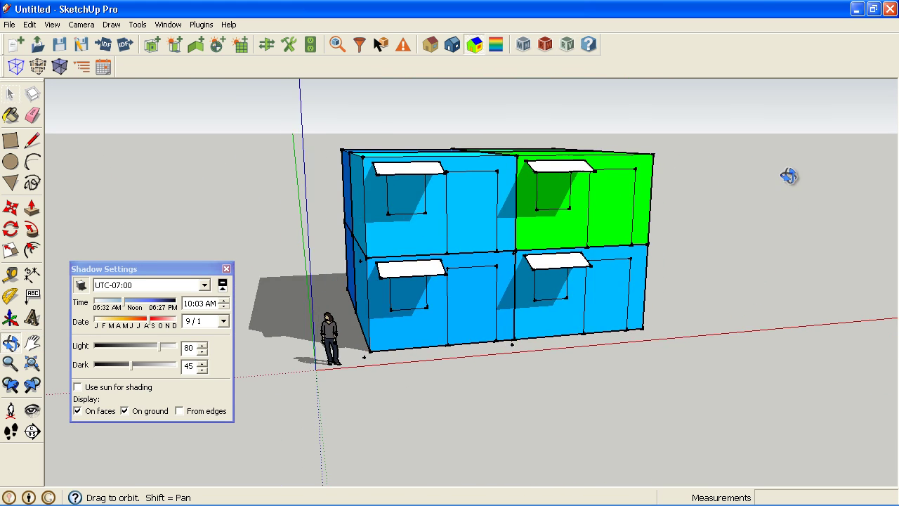
{"action": "left_click_drag", "start_coordinate": [789, 175], "coordinate": [477, 233]}
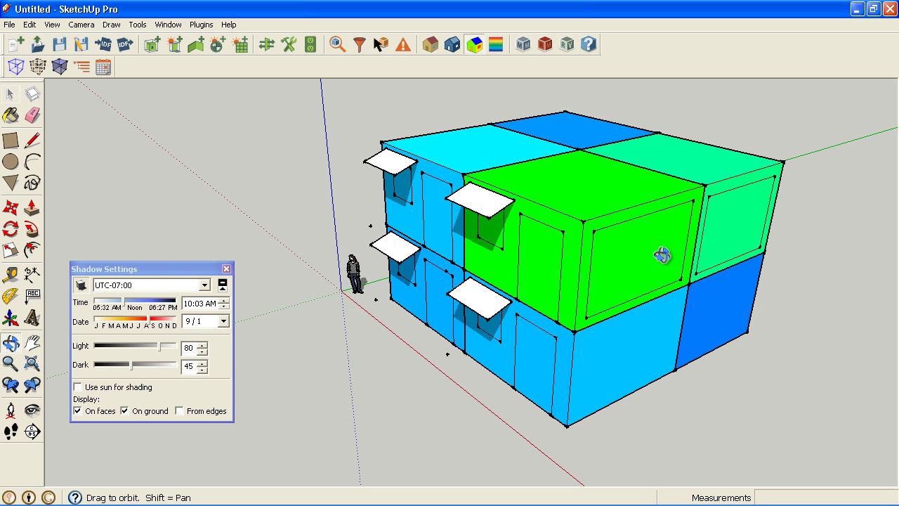
{"action": "left_click_drag", "start_coordinate": [652, 249], "coordinate": [140, 247]}
{"action": "left_click_drag", "start_coordinate": [346, 223], "coordinate": [456, 147]}
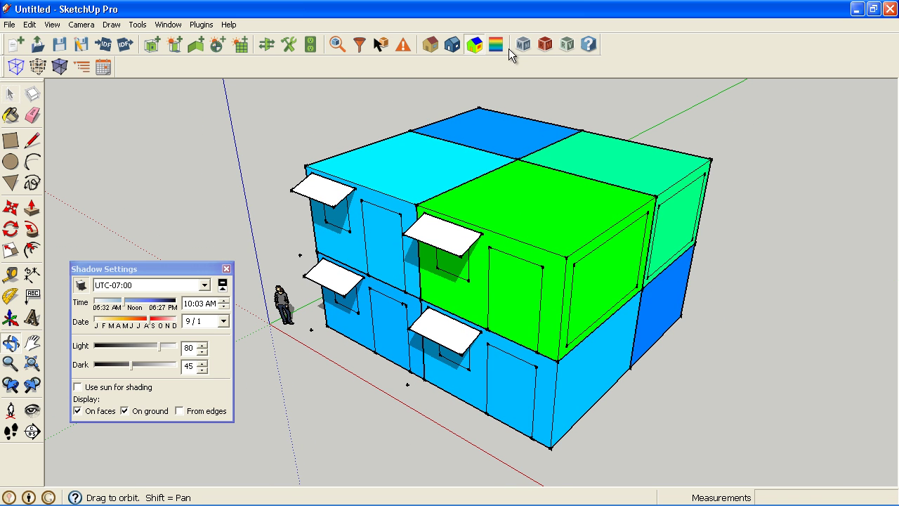
Step: Switch the variable type to Surface, colouring by Surface Inside Temperature (1.94–39.55 C)
{"action": "left_click", "coordinate": [550, 47]}
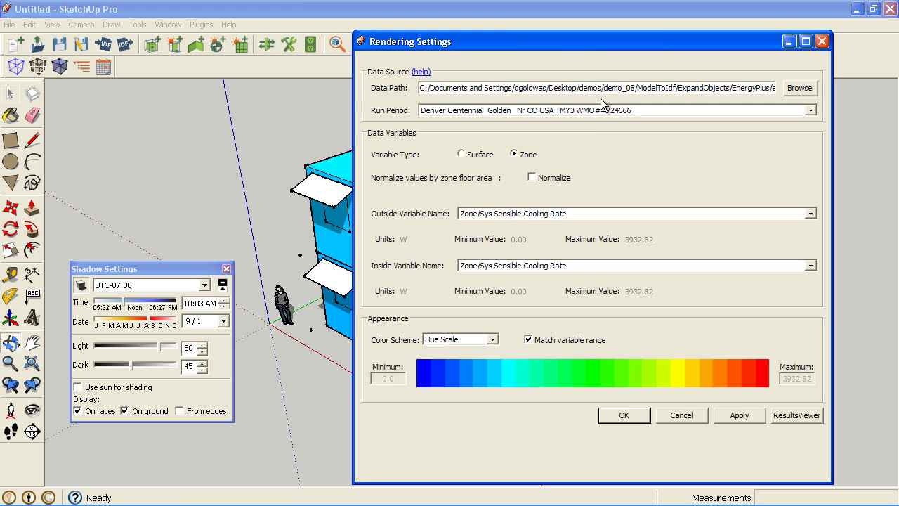
{"action": "left_click", "coordinate": [476, 155]}
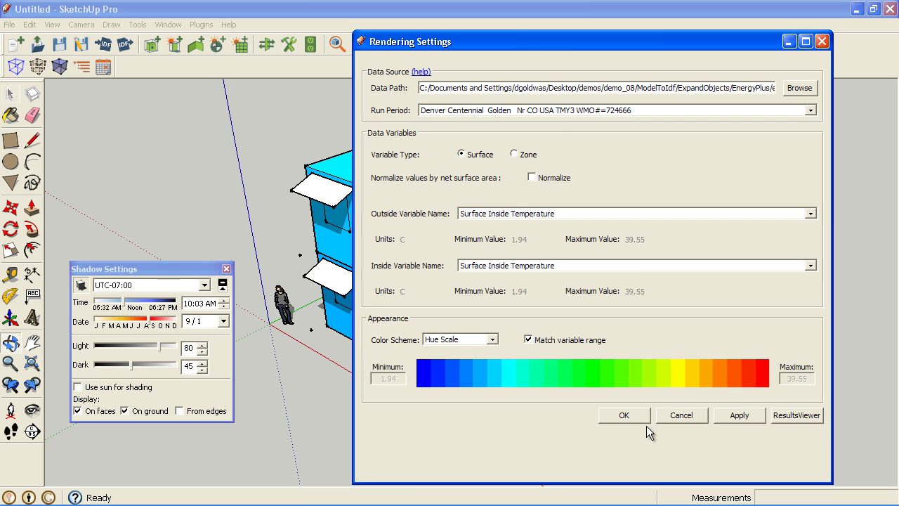
{"action": "left_click", "coordinate": [624, 415]}
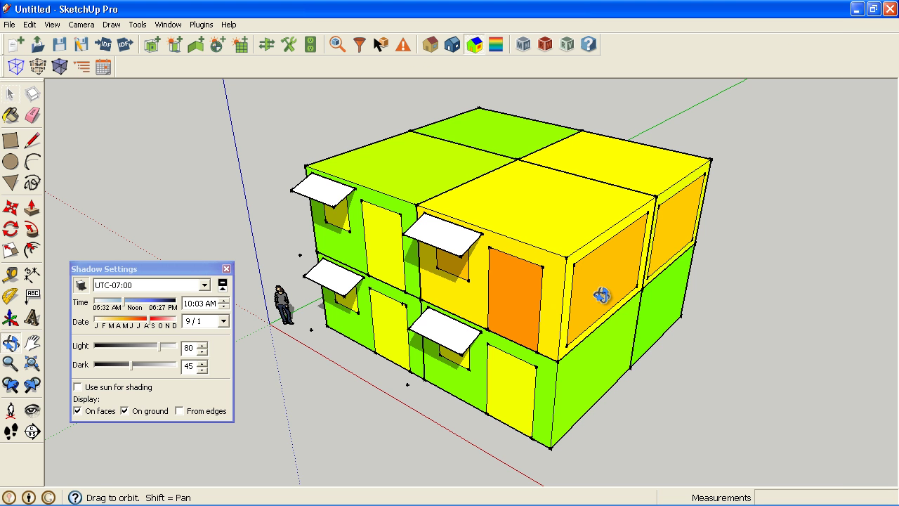
Step: Shift the shadow moment to 10:12 AM on 5/15 to refresh the surface temperatures
{"action": "left_click_drag", "start_coordinate": [598, 295], "coordinate": [544, 289]}
{"action": "mouse_move", "coordinate": [152, 322]}
{"action": "left_mouse_down"}
{"action": "mouse_move", "coordinate": [128, 322]}
{"action": "mouse_move", "coordinate": [125, 303]}
{"action": "mouse_move", "coordinate": [99, 303]}
{"action": "mouse_move", "coordinate": [148, 304]}
{"action": "mouse_move", "coordinate": [127, 305]}
{"action": "left_mouse_up"}
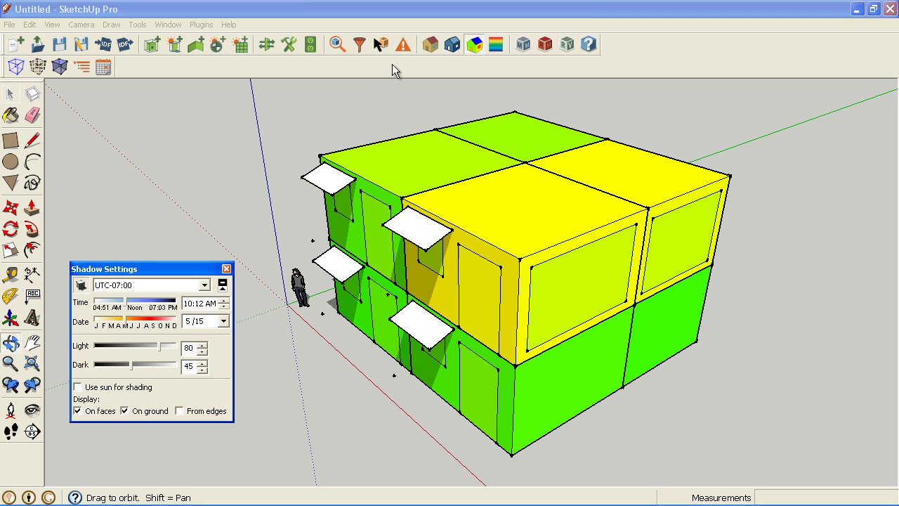
Step: Read a roof's 31.2436 C inside temperature, close Shadow Settings, and reopen Rendering Settings
{"action": "left_click", "coordinate": [379, 46]}
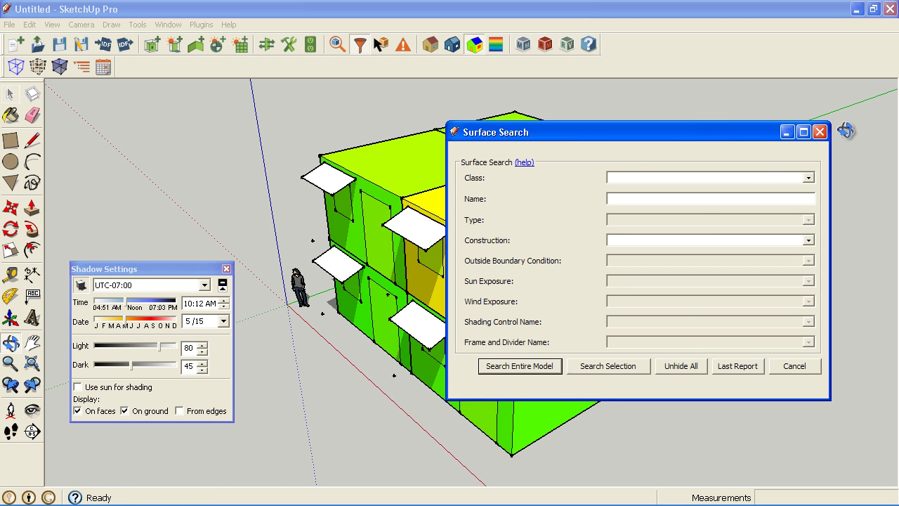
{"action": "left_click", "coordinate": [820, 132]}
{"action": "left_click", "coordinate": [383, 46]}
{"action": "mouse_move", "coordinate": [535, 232]}
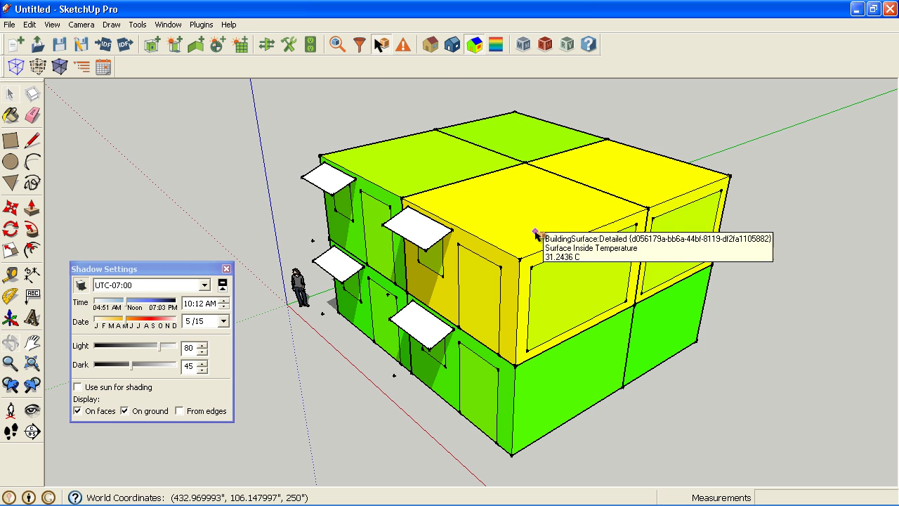
{"action": "mouse_move", "coordinate": [541, 276]}
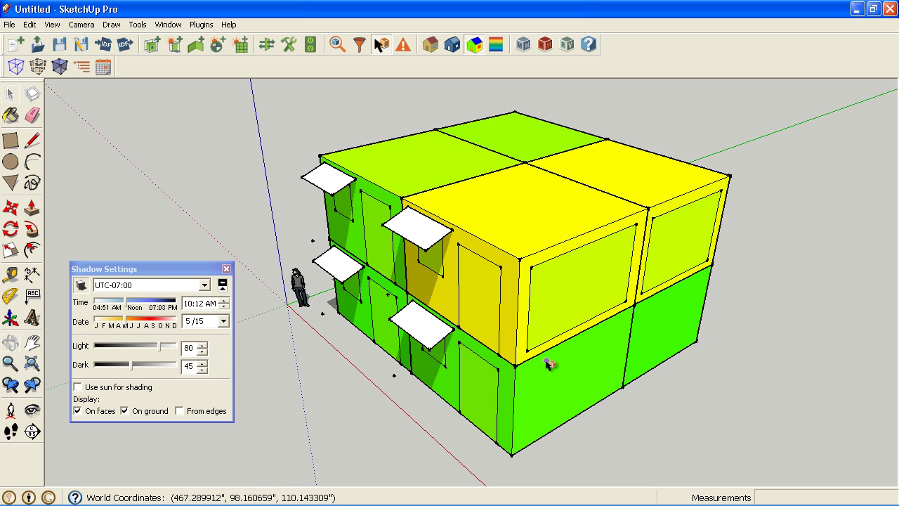
{"action": "left_click", "coordinate": [226, 269]}
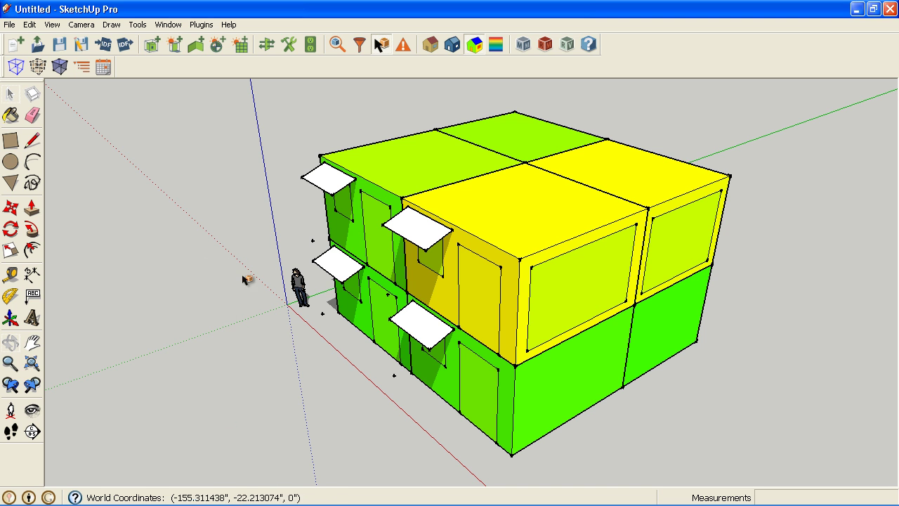
{"action": "left_click", "coordinate": [562, 48]}
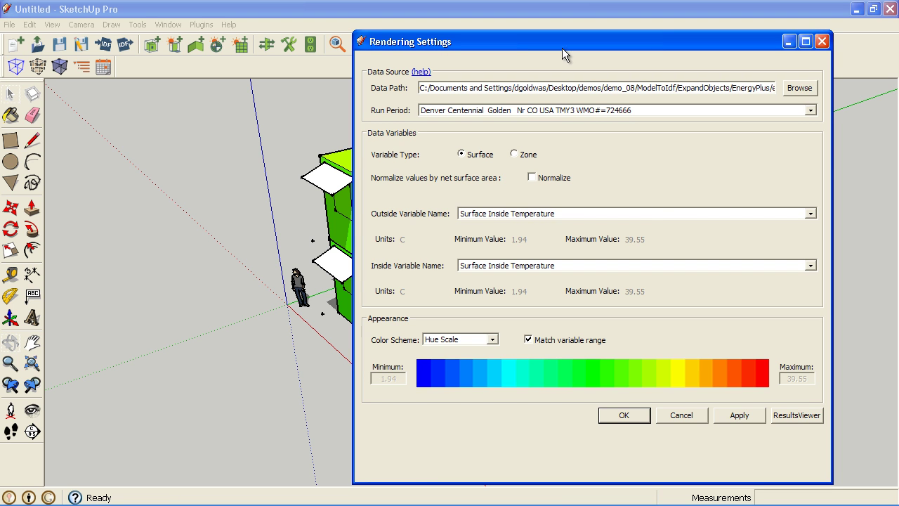
Step: Open Results Viewer full-screen and select a BUILDINGSURFACE Surface Inside Temperature row
{"action": "left_click", "coordinate": [800, 415]}
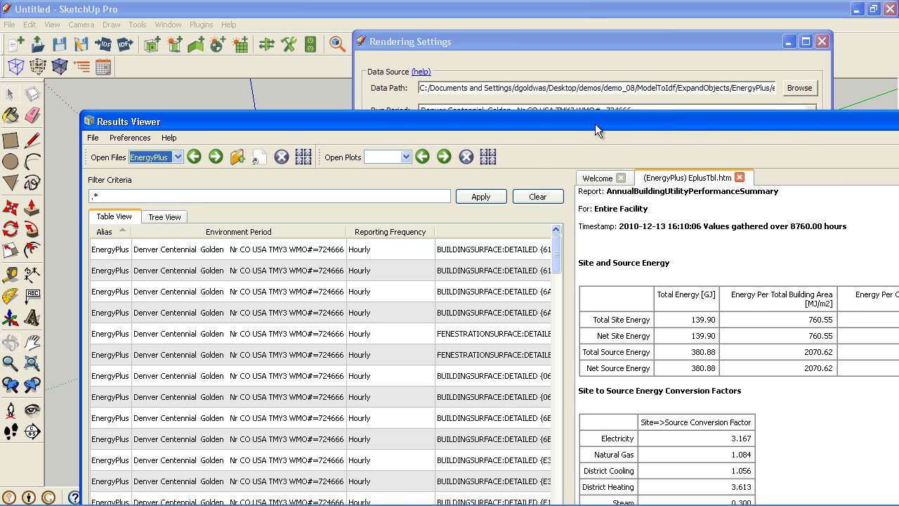
{"action": "left_click_drag", "start_coordinate": [693, 130], "coordinate": [488, 129]}
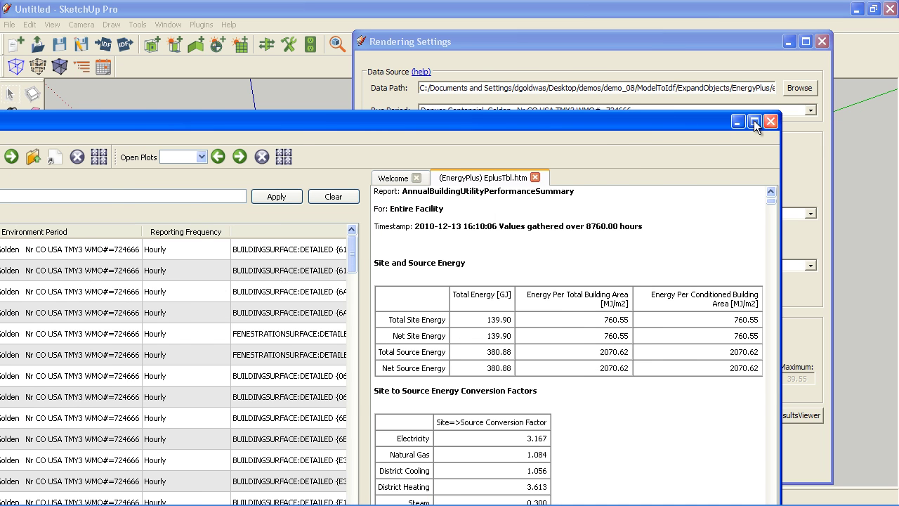
{"action": "left_click", "coordinate": [754, 121]}
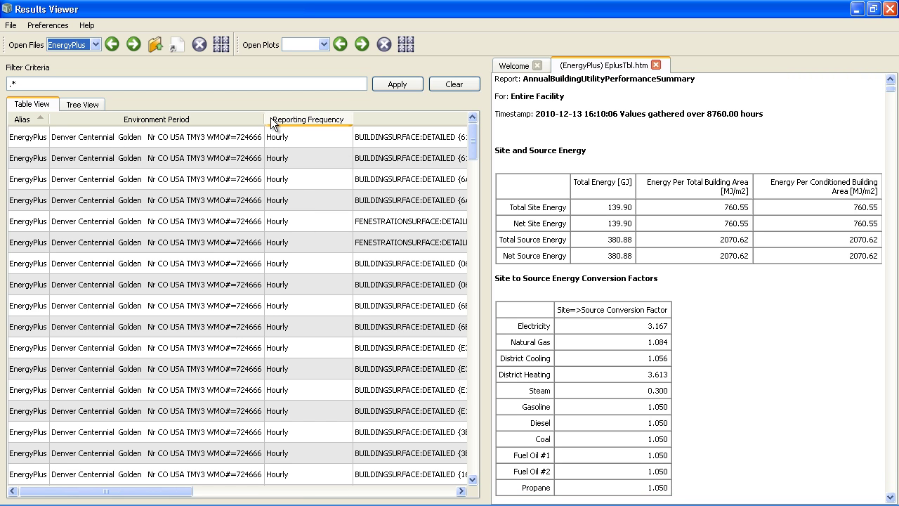
{"action": "left_click_drag", "start_coordinate": [472, 135], "coordinate": [475, 191]}
{"action": "left_click", "coordinate": [403, 161]}
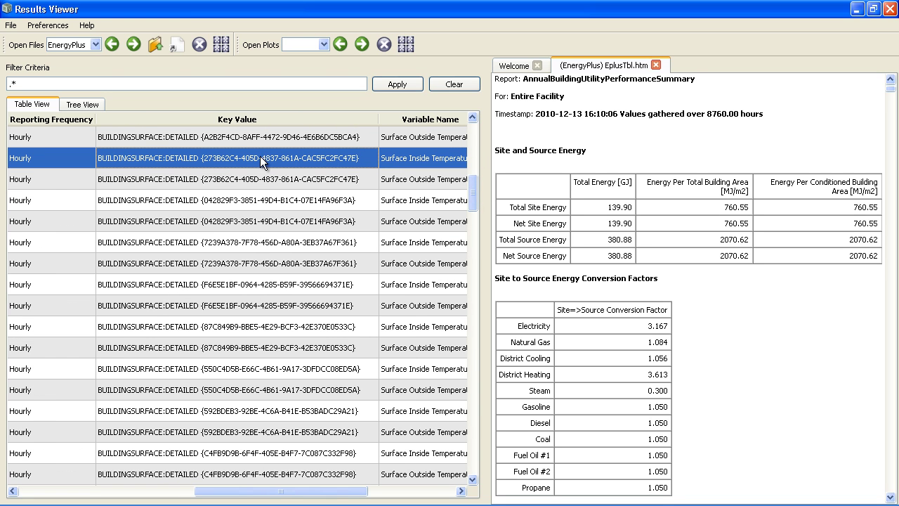
Step: Line-plot the surface's hourly inside temperature and widen the plot pane
{"action": "right_click", "coordinate": [250, 160]}
{"action": "left_click", "coordinate": [255, 176]}
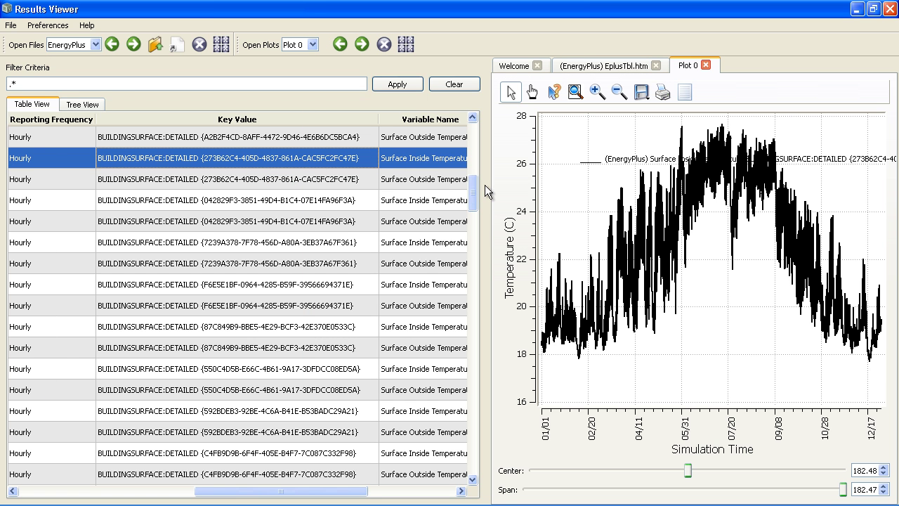
{"action": "left_click_drag", "start_coordinate": [486, 180], "coordinate": [344, 181]}
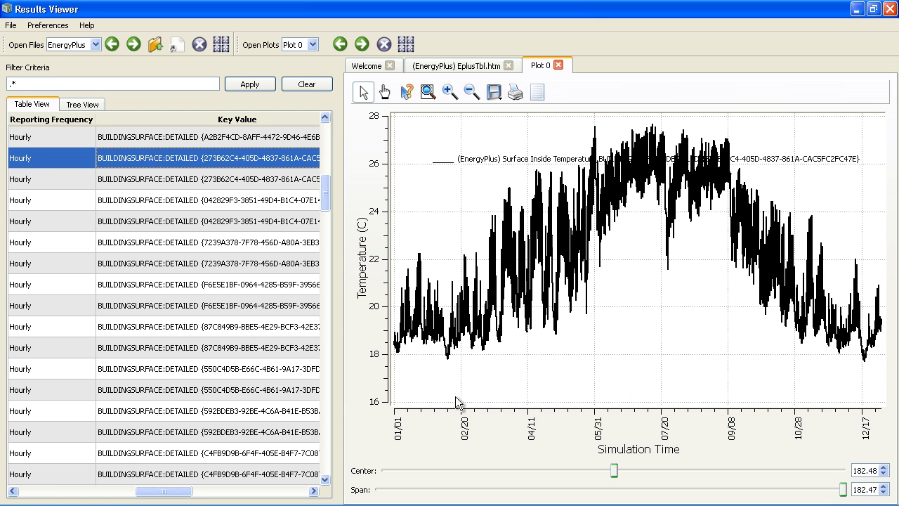
Step: Narrow the plot to a 17.12-day window spanning late May through June
{"action": "left_click_drag", "start_coordinate": [610, 471], "coordinate": [672, 471]}
{"action": "left_click_drag", "start_coordinate": [843, 490], "coordinate": [423, 480]}
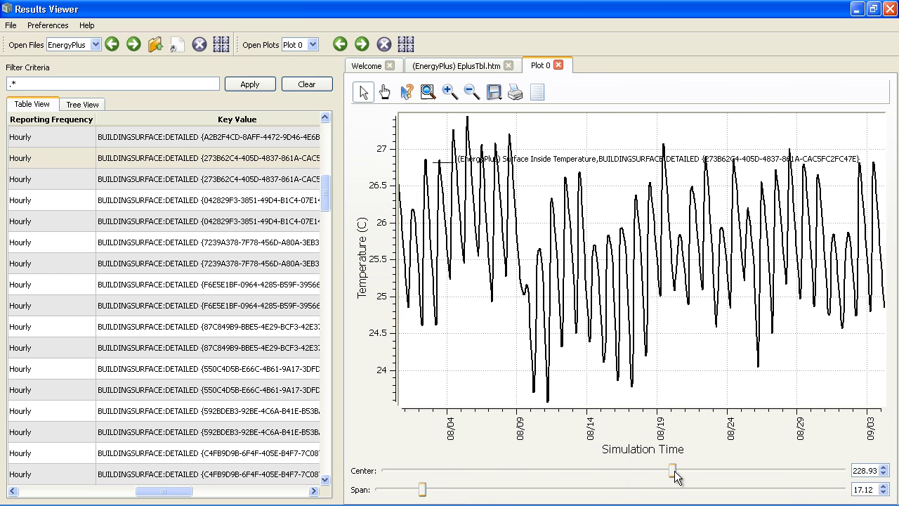
{"action": "left_click_drag", "start_coordinate": [674, 476], "coordinate": [592, 476]}
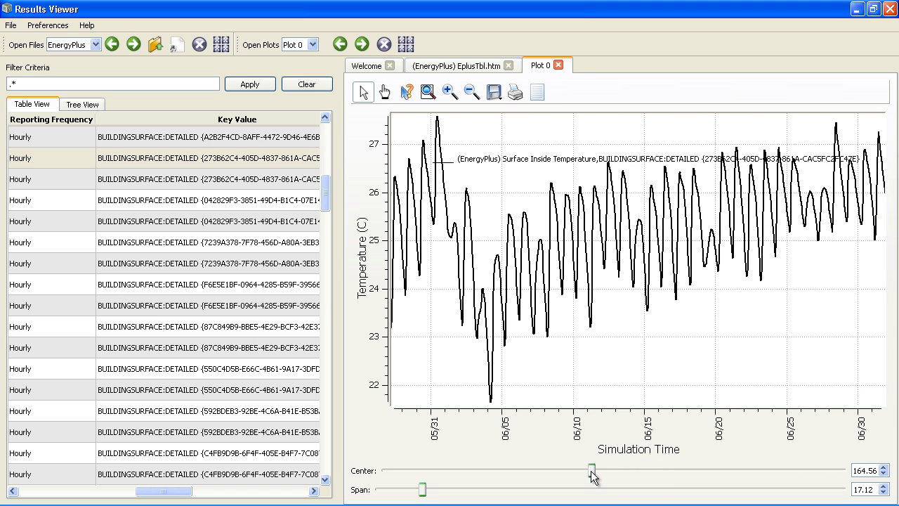
{"action": "left_click", "coordinate": [145, 201], "text": "shift"}
Step: Line-plot the three temperature series together, zoomed to a 6.63-day late-June window
{"action": "right_click", "coordinate": [146, 202]}
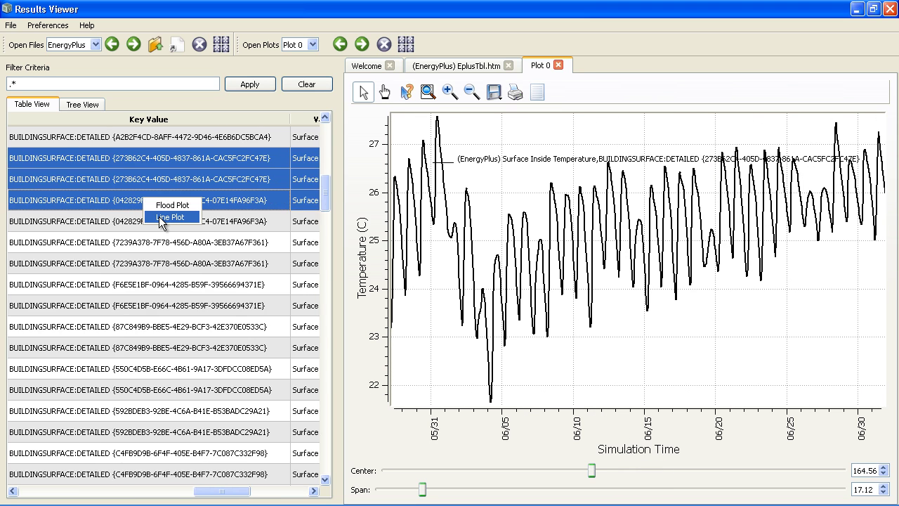
{"action": "left_click", "coordinate": [160, 219]}
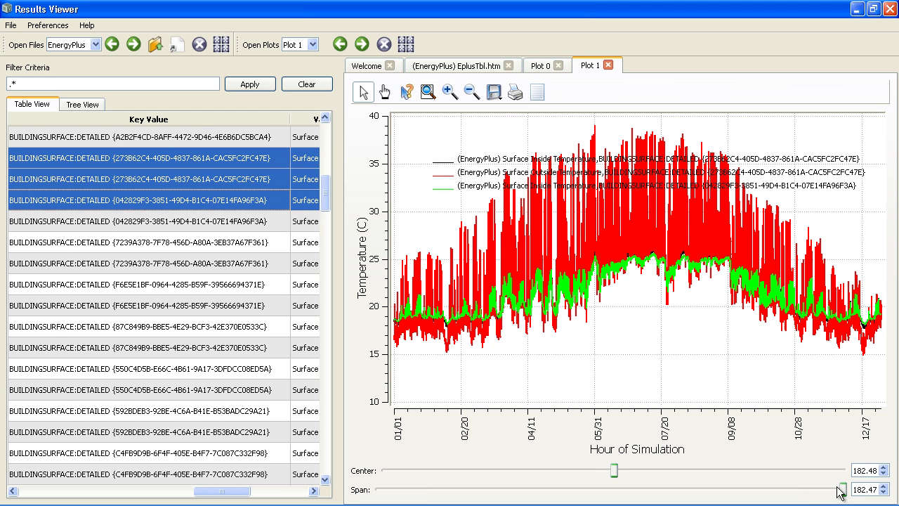
{"action": "left_click_drag", "start_coordinate": [843, 489], "coordinate": [395, 485]}
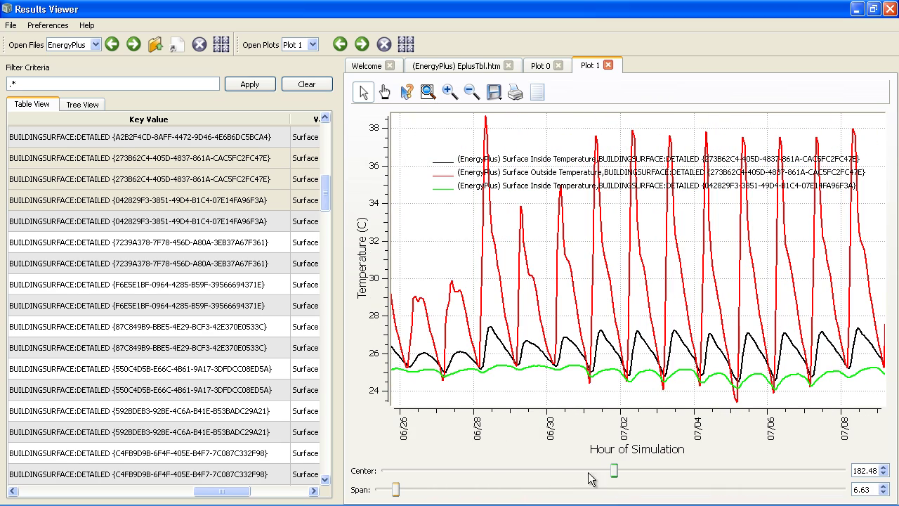
Step: Close the Plot 1 and Plot 0 tabs, then page down and widen the table to the window surface rows
{"action": "left_click", "coordinate": [608, 66]}
{"action": "left_click", "coordinate": [558, 66]}
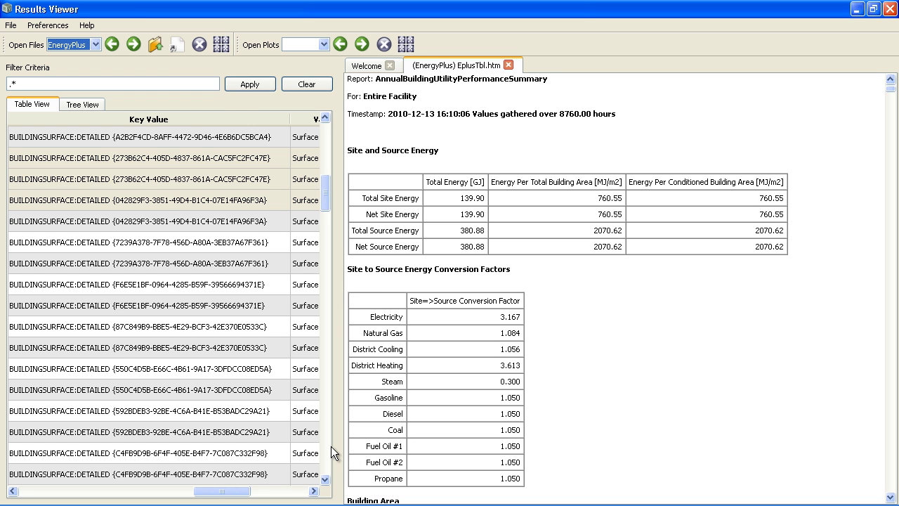
{"action": "left_click", "coordinate": [328, 446]}
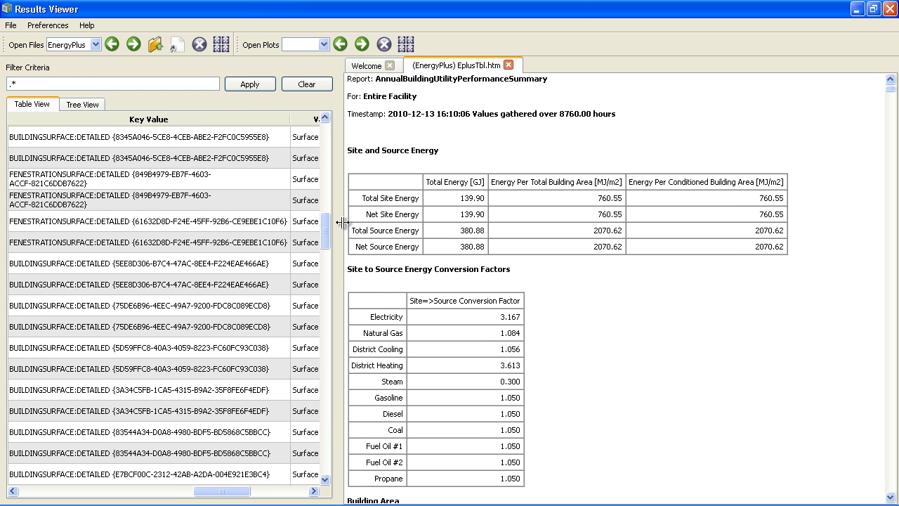
{"action": "left_click_drag", "start_coordinate": [343, 222], "coordinate": [522, 222]}
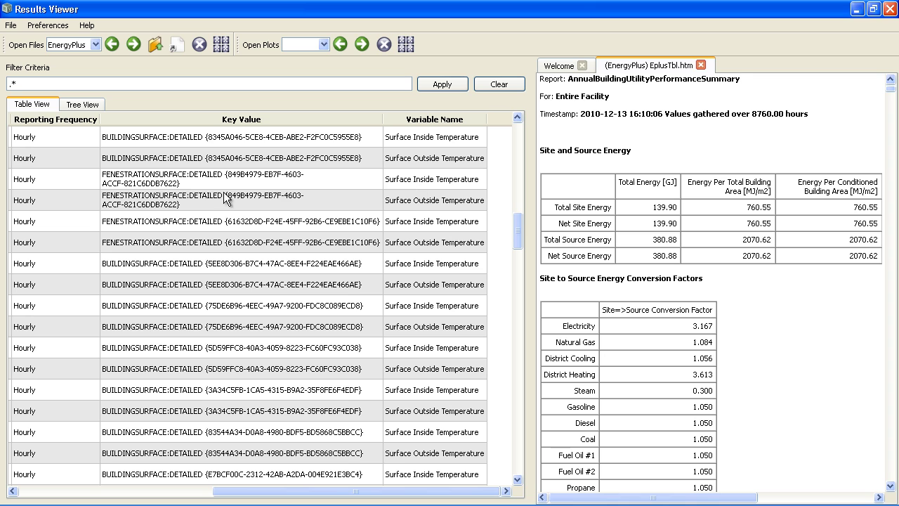
Step: Flood-plot the FENESTRATIONSURFACE Surface Inside Temperature as hour of day against date, resizing the panes
{"action": "left_click", "coordinate": [148, 181]}
{"action": "right_click", "coordinate": [146, 181]}
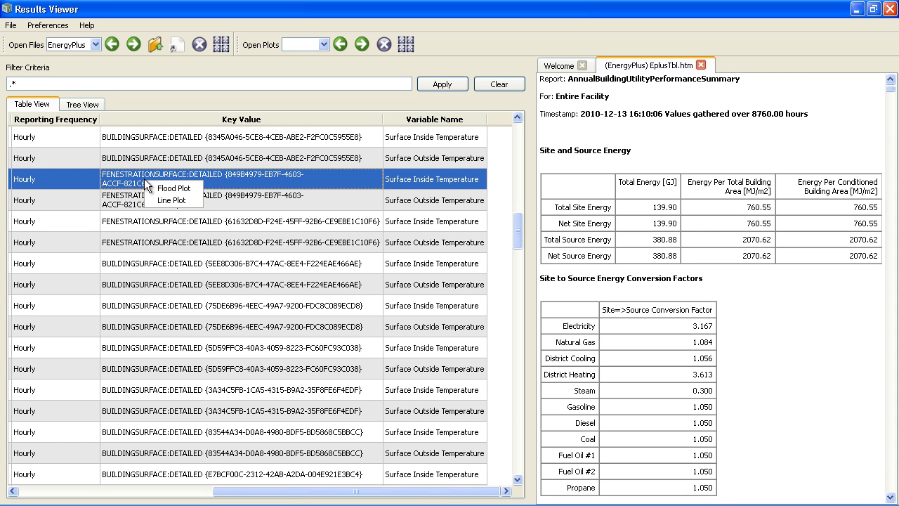
{"action": "left_click", "coordinate": [162, 188]}
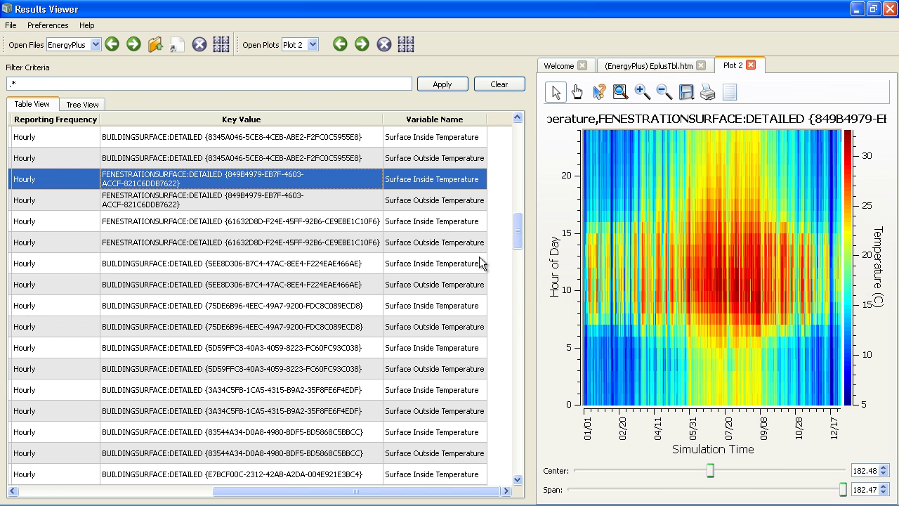
{"action": "left_click_drag", "start_coordinate": [533, 254], "coordinate": [409, 253]}
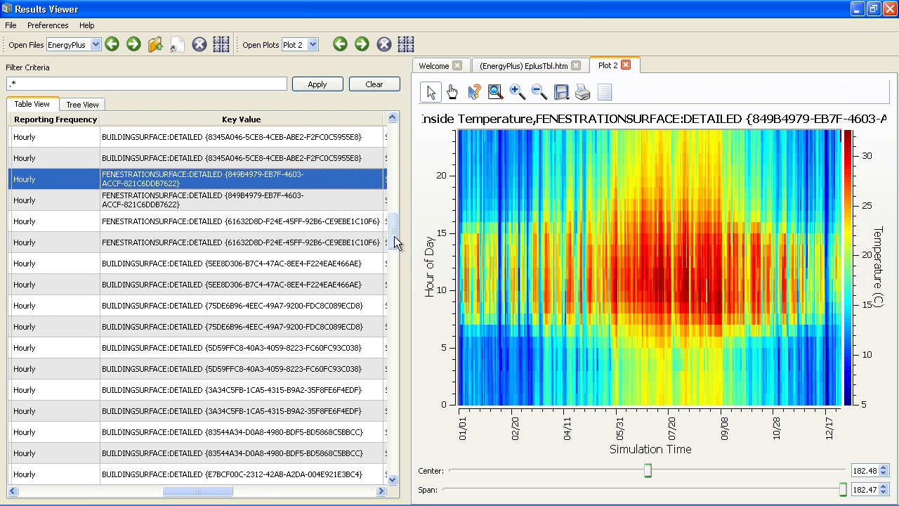
{"action": "left_click_drag", "start_coordinate": [413, 231], "coordinate": [542, 439]}
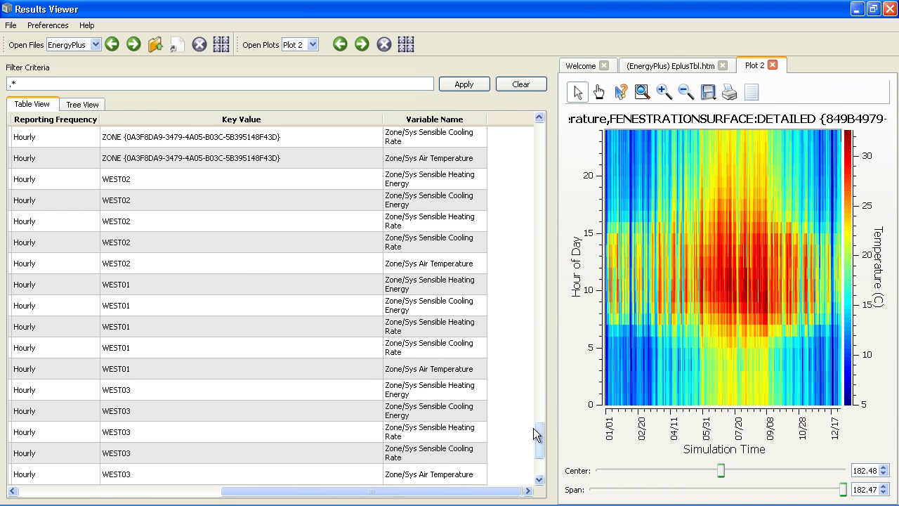
Step: Plot WEST01 Zone/Sys Sensible Cooling Rate as a line plot and a flood plot, enlarging the plot area
{"action": "right_click", "coordinate": [401, 349]}
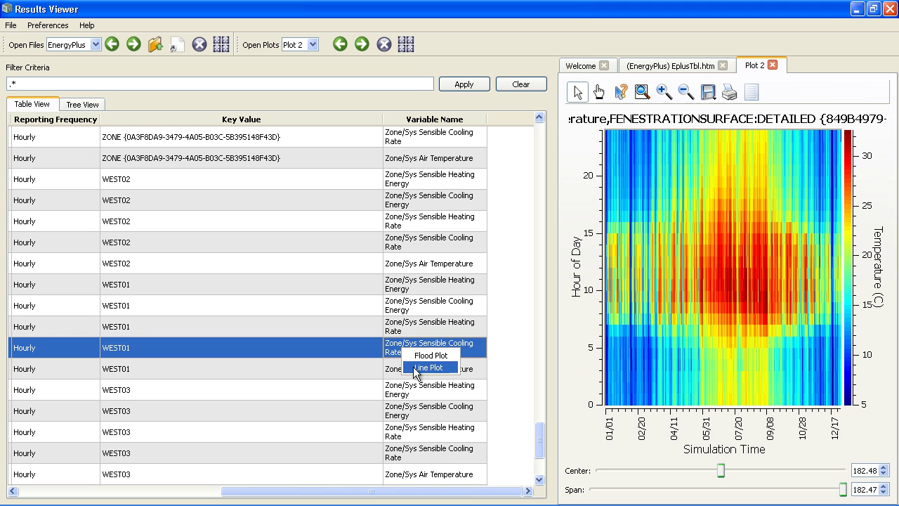
{"action": "left_click", "coordinate": [417, 366]}
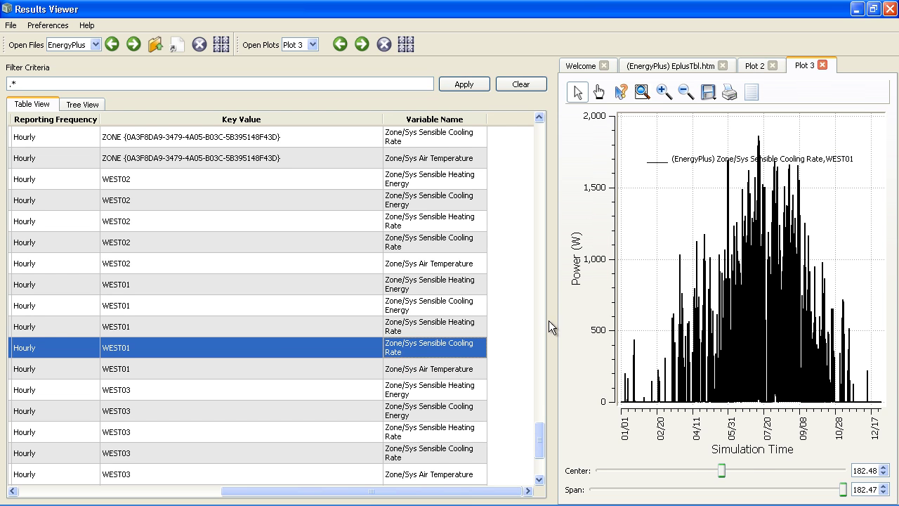
{"action": "right_click", "coordinate": [436, 351]}
{"action": "left_click", "coordinate": [449, 367]}
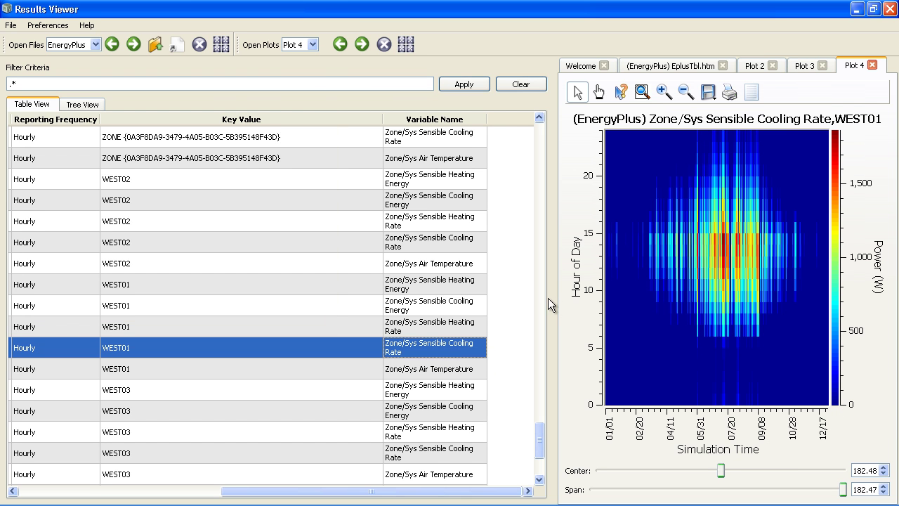
{"action": "left_click_drag", "start_coordinate": [553, 298], "coordinate": [337, 295]}
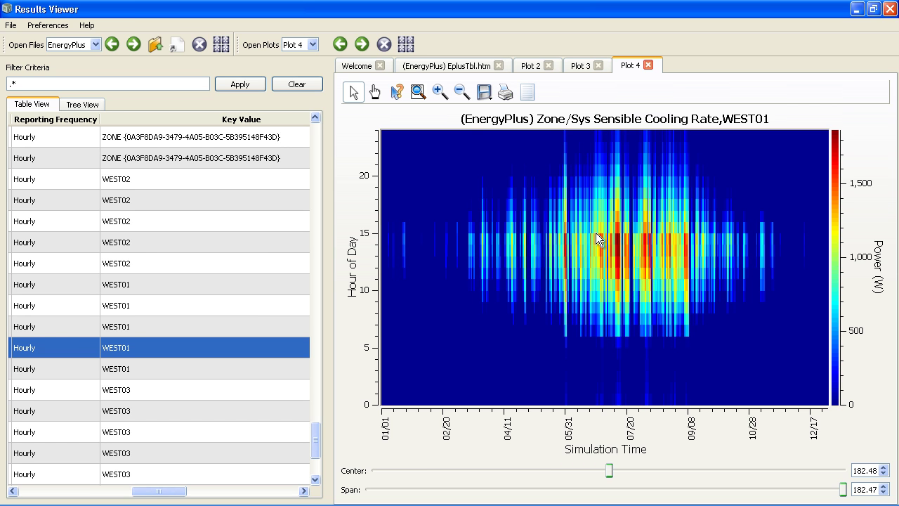
{"action": "left_click_drag", "start_coordinate": [333, 325], "coordinate": [420, 327]}
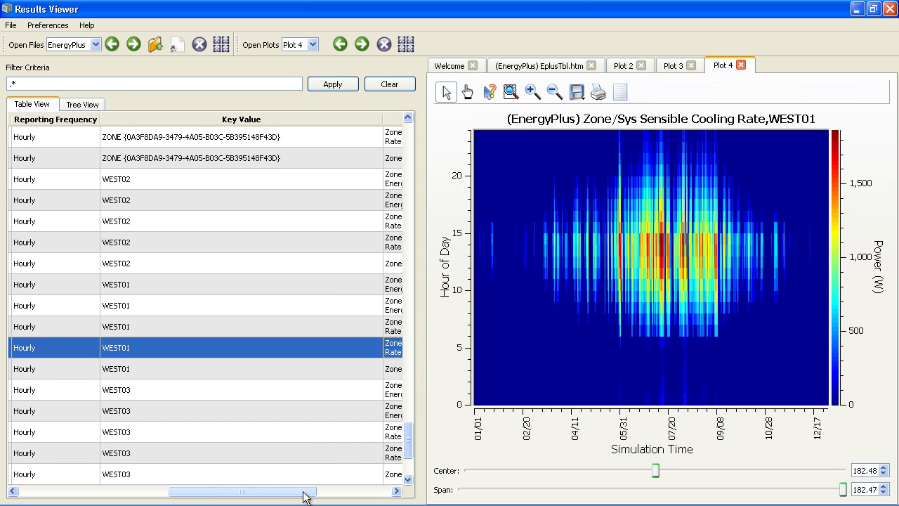
Step: Show WEST03's Sensible Heating Rate as a flood plot
{"action": "left_click_drag", "start_coordinate": [283, 491], "coordinate": [351, 492]}
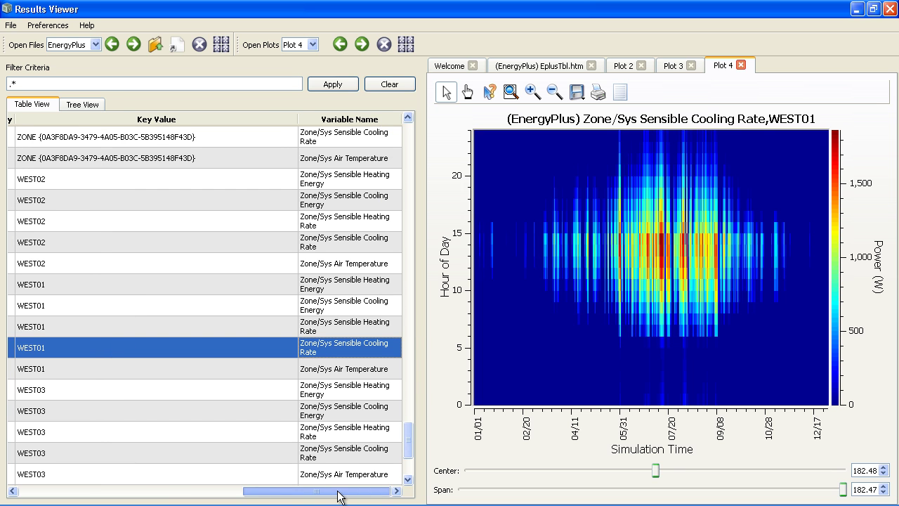
{"action": "right_click", "coordinate": [330, 431]}
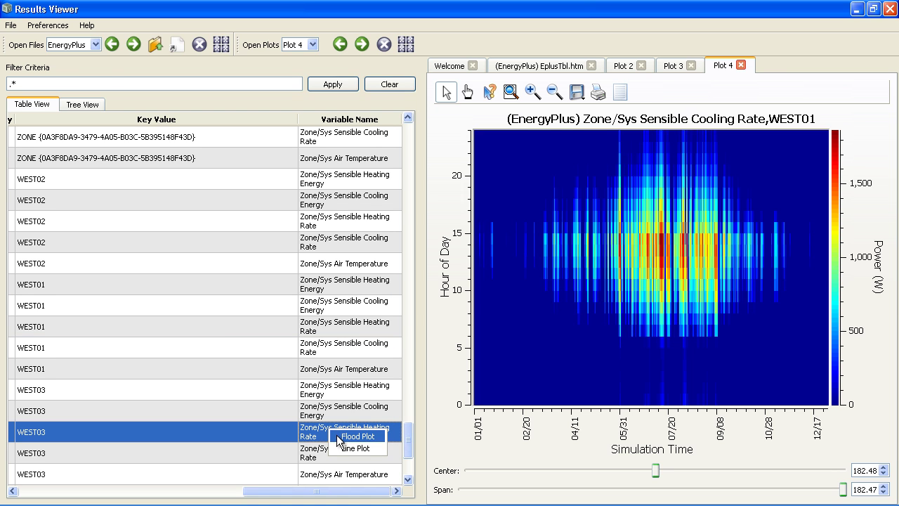
{"action": "left_click", "coordinate": [344, 436]}
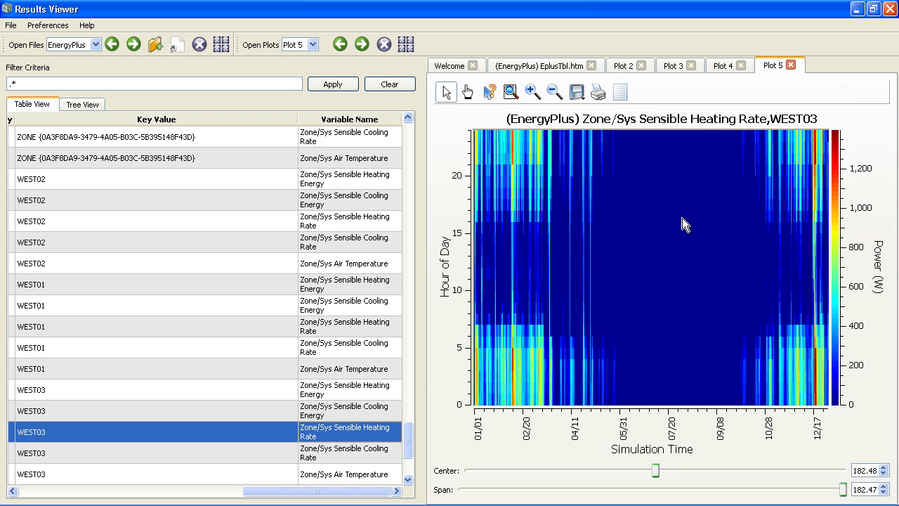
Step: Close the Plot 5, Plot 4 and Plot 3 tabs for the WEST03 and WEST01 plots
{"action": "left_click", "coordinate": [790, 65]}
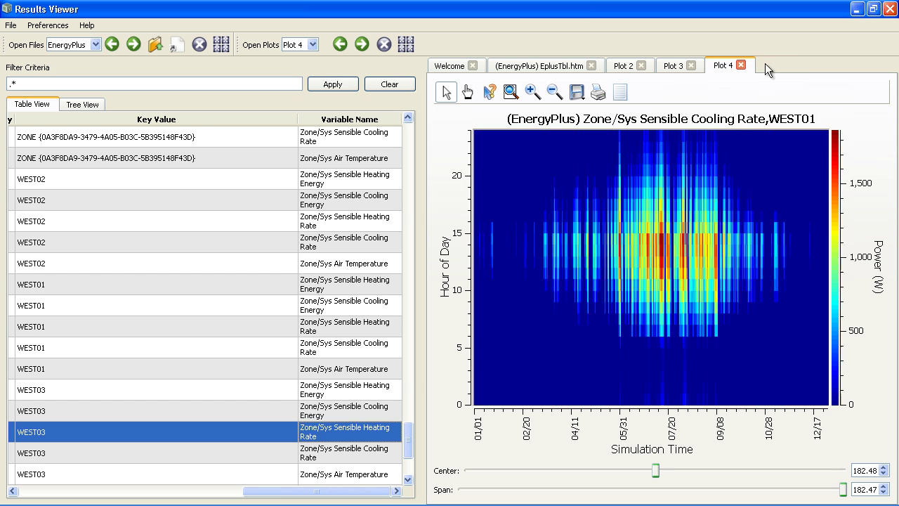
{"action": "left_click", "coordinate": [741, 65]}
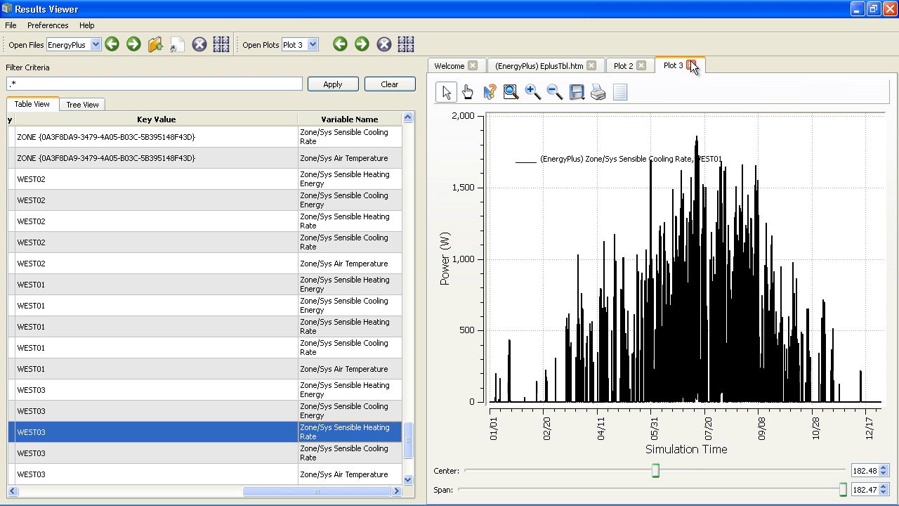
{"action": "left_click", "coordinate": [691, 65]}
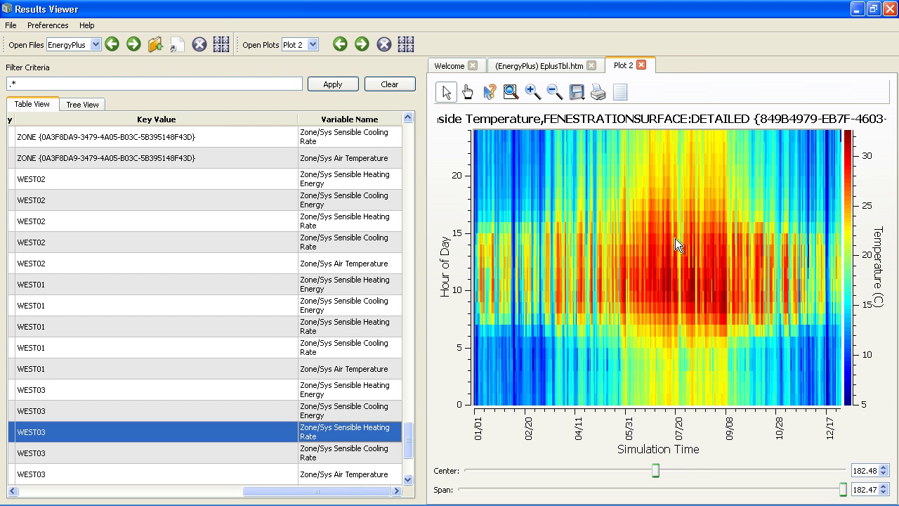
Step: Close Results Viewer and the Rendering Settings dialog to reveal the temperature-coloured SketchUp model
{"action": "left_click", "coordinate": [889, 9]}
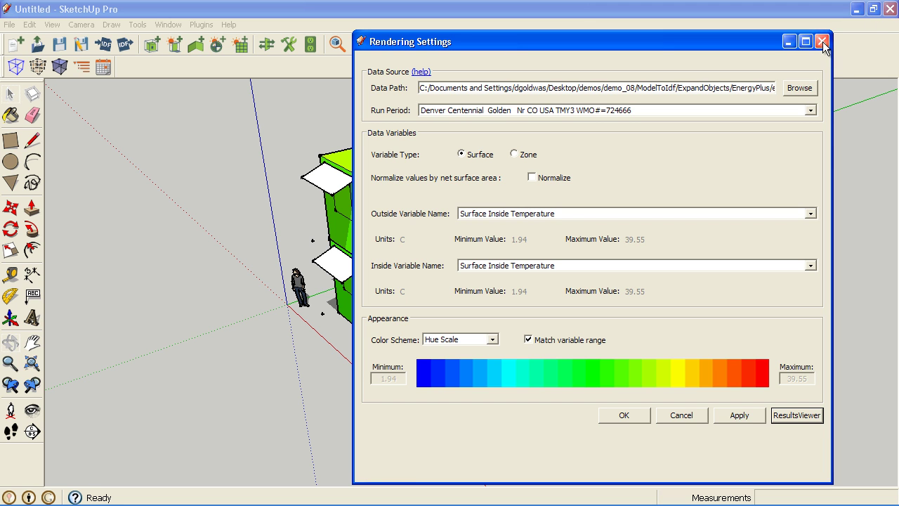
{"action": "left_click", "coordinate": [822, 42]}
{"action": "mouse_move", "coordinate": [605, 163]}
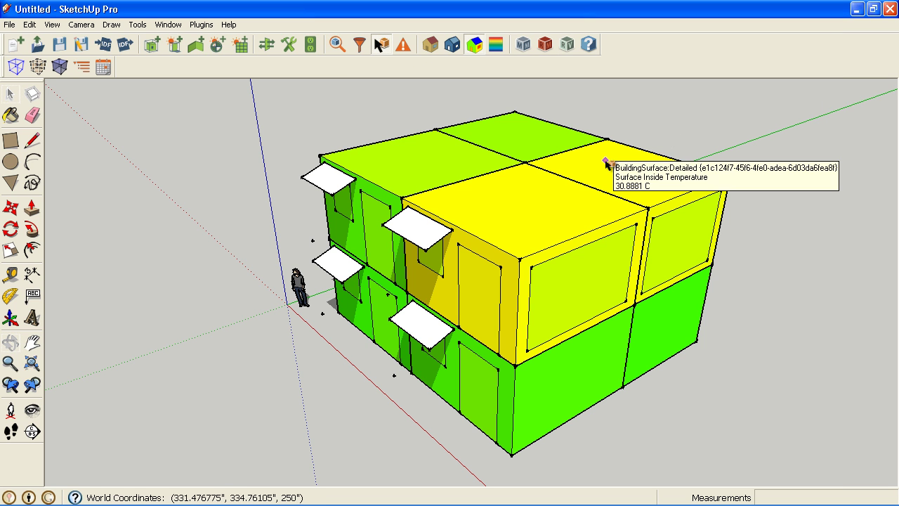